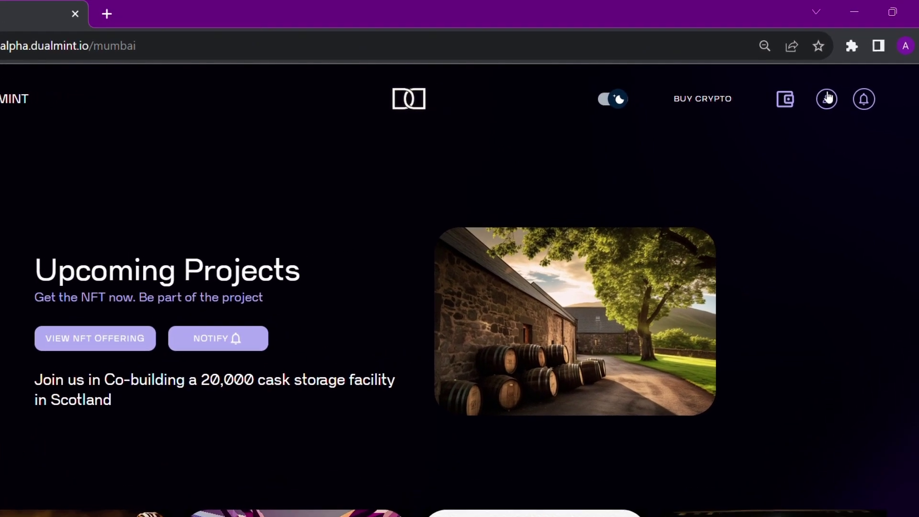
Go to My Assets and list all requests: ArtTest2 ready to mint, ArtTesting pending approval
click(829, 99)
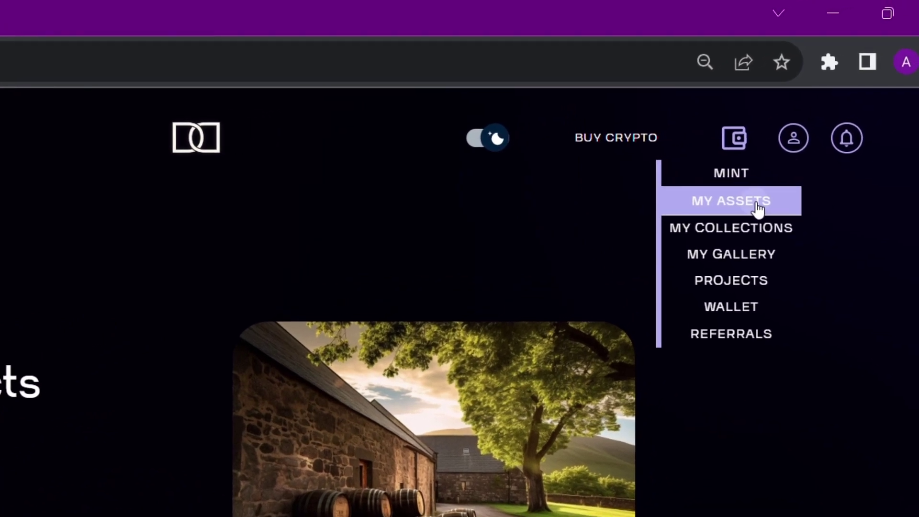
click(753, 212)
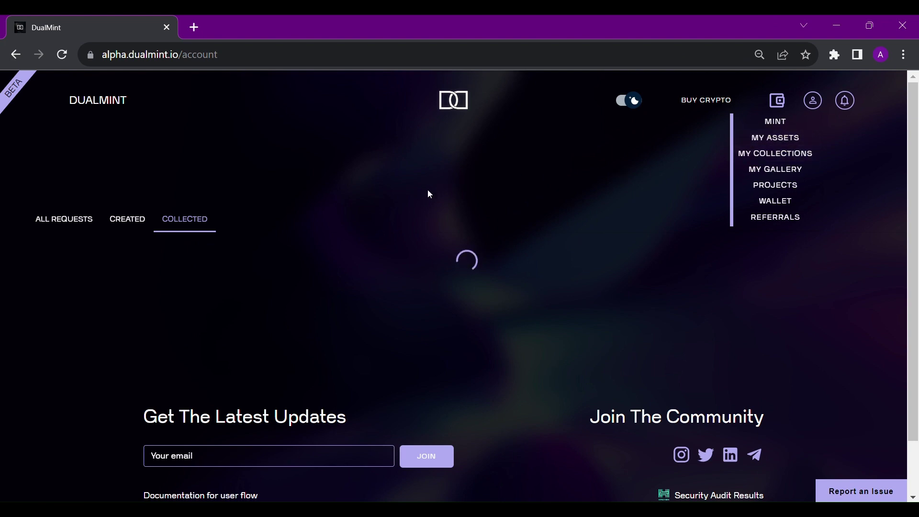
click(427, 192)
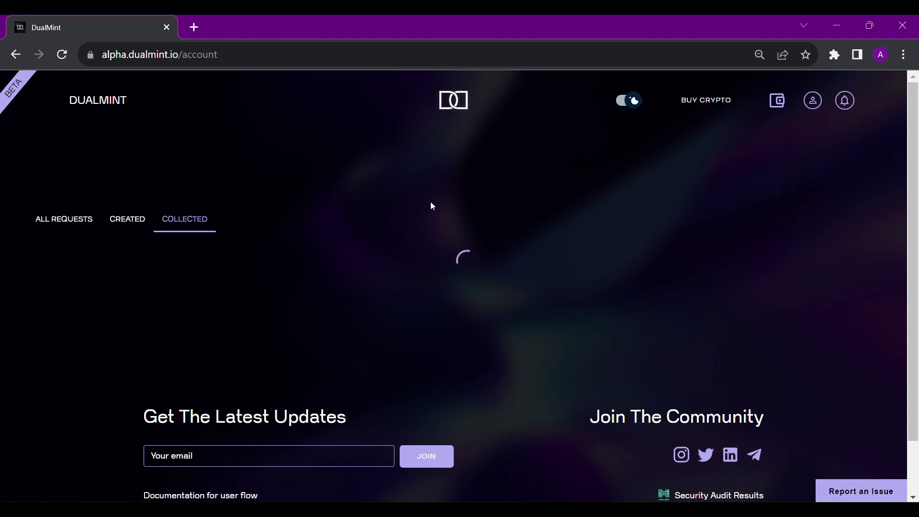
click(63, 221)
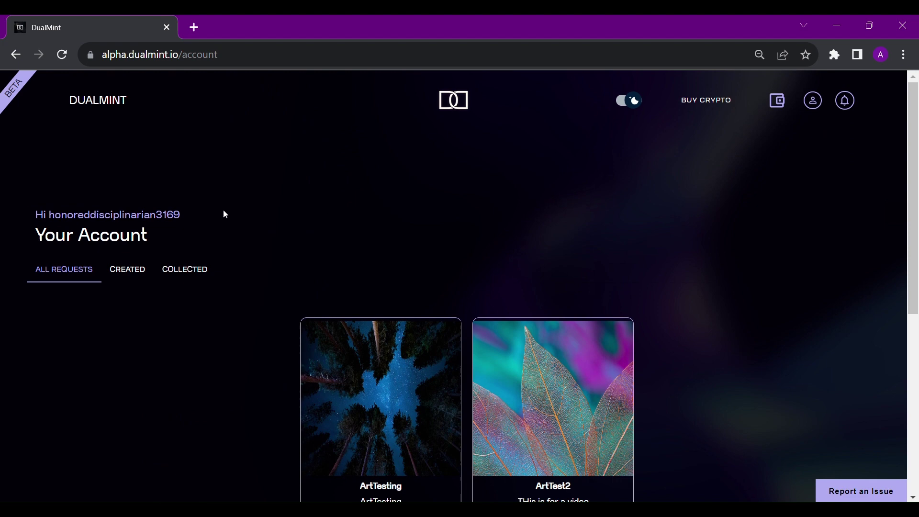
scroll(481, 222, down, 3)
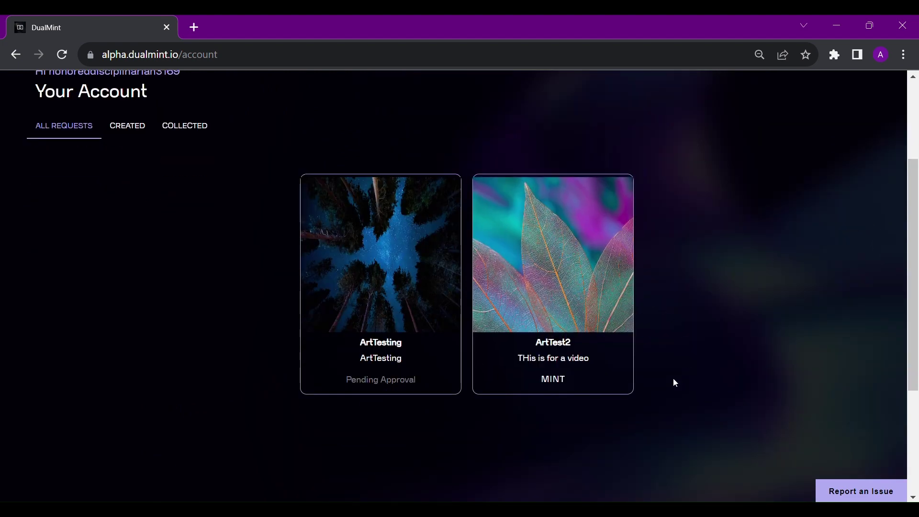
Mint ArtTest2, confirm the wallet transaction, verify its request status, and return to Collected
click(554, 388)
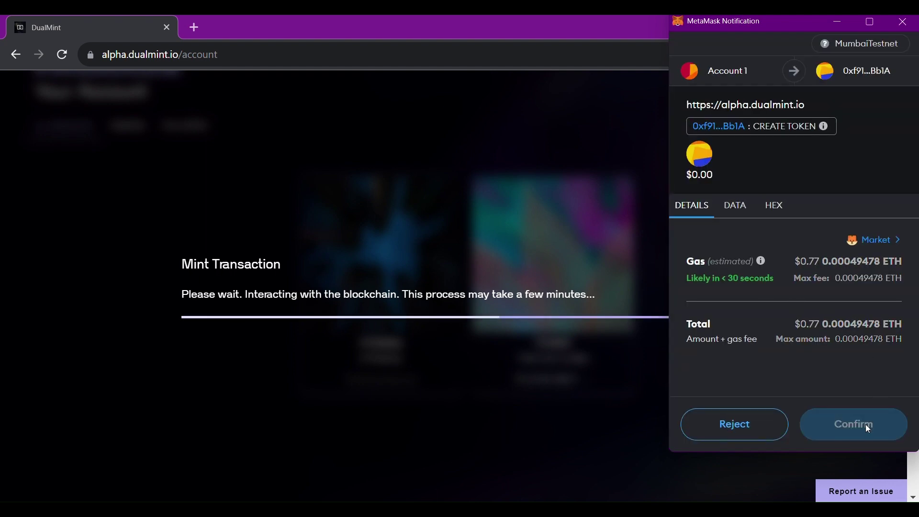
click(867, 426)
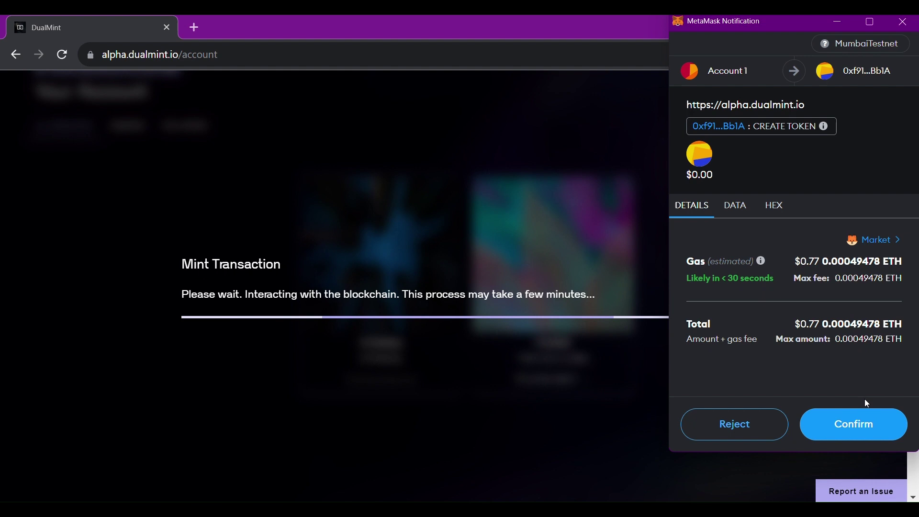
click(858, 428)
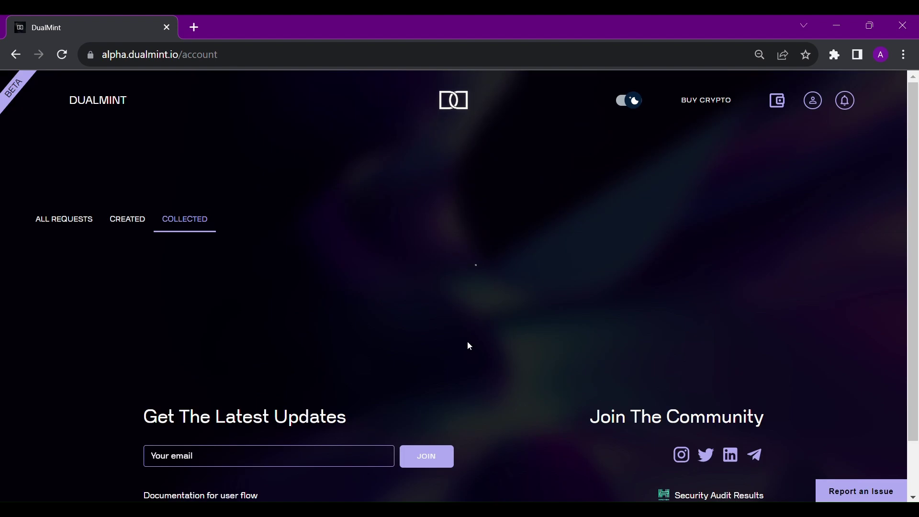
scroll(467, 341, down, 2)
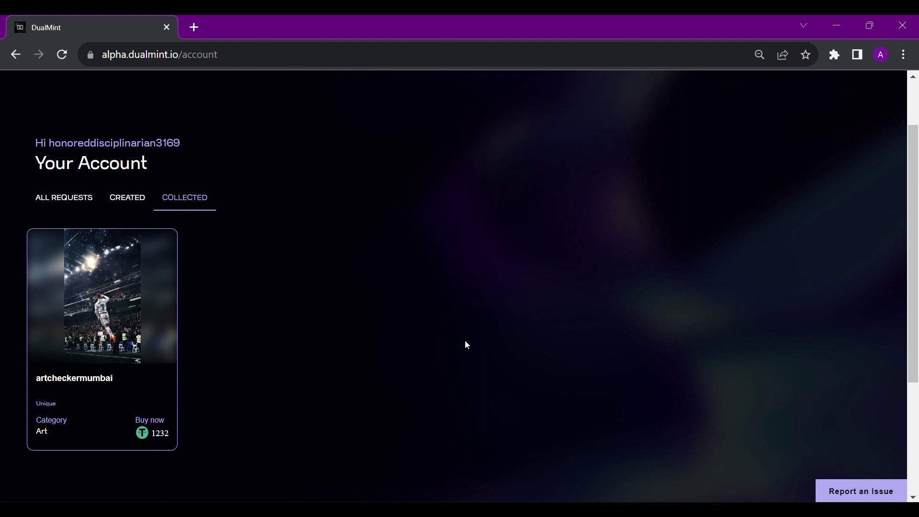
click(49, 201)
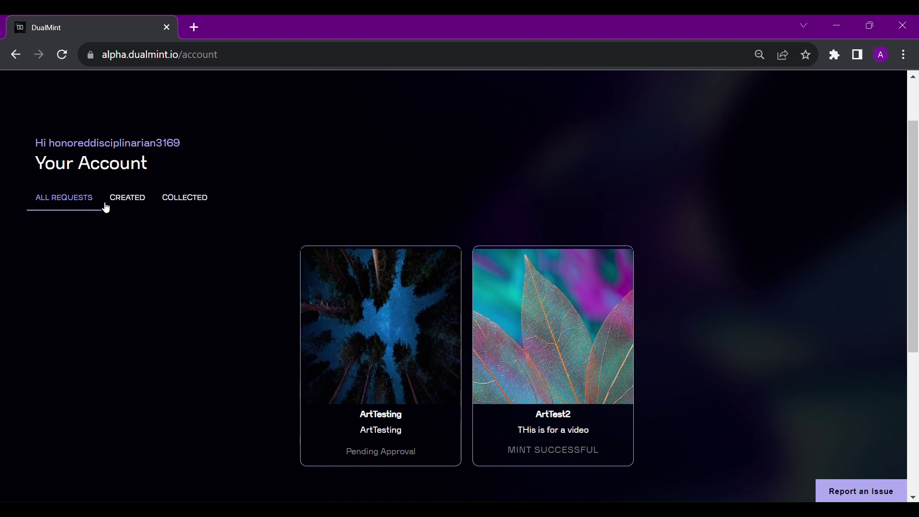
key(alt+Left)
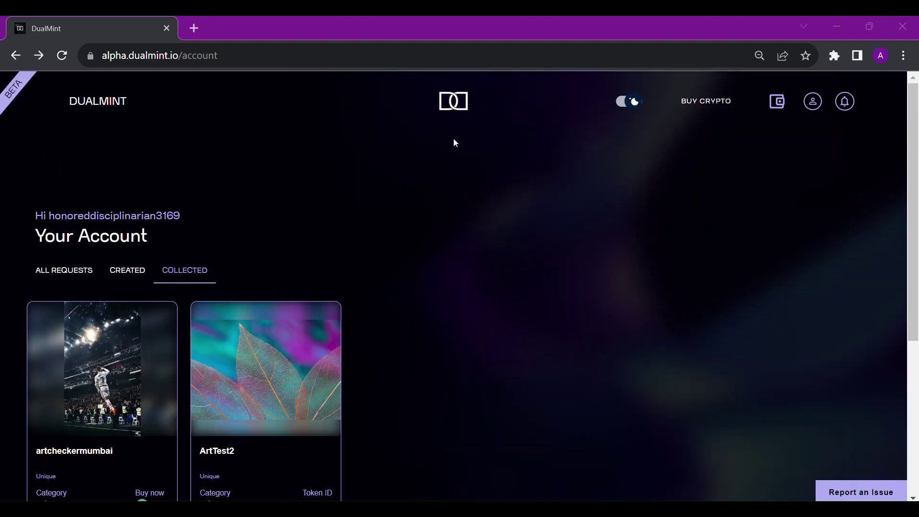
Approve the collected ArtTest2 card for sale and check it shows Pending Approval
scroll(456, 203, down, 2)
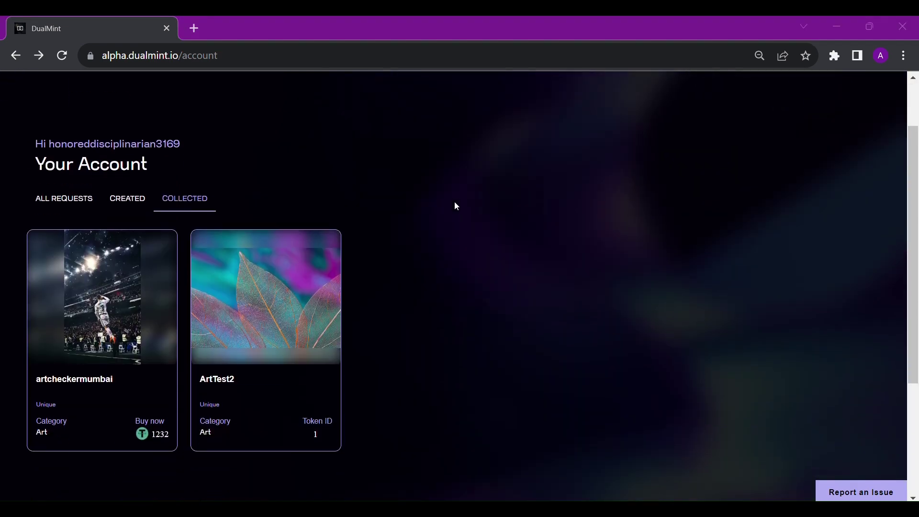
mouse_move(317, 294)
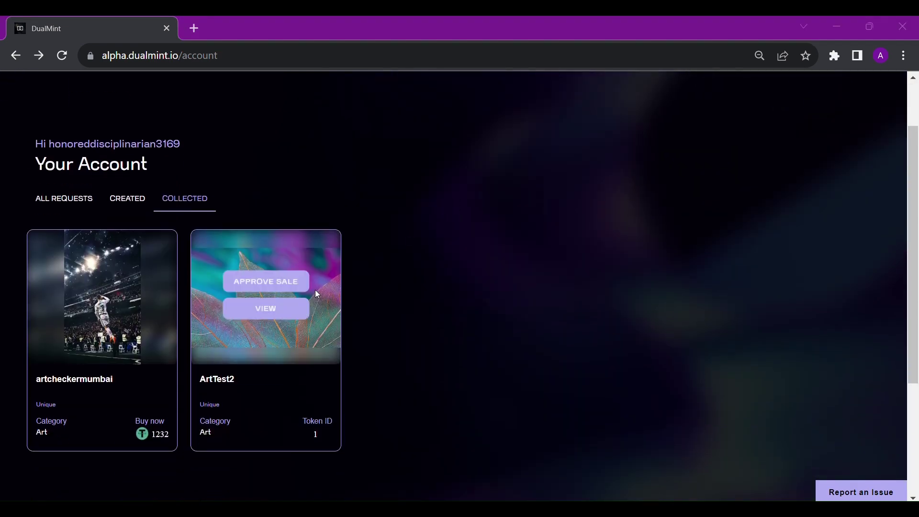
click(266, 287)
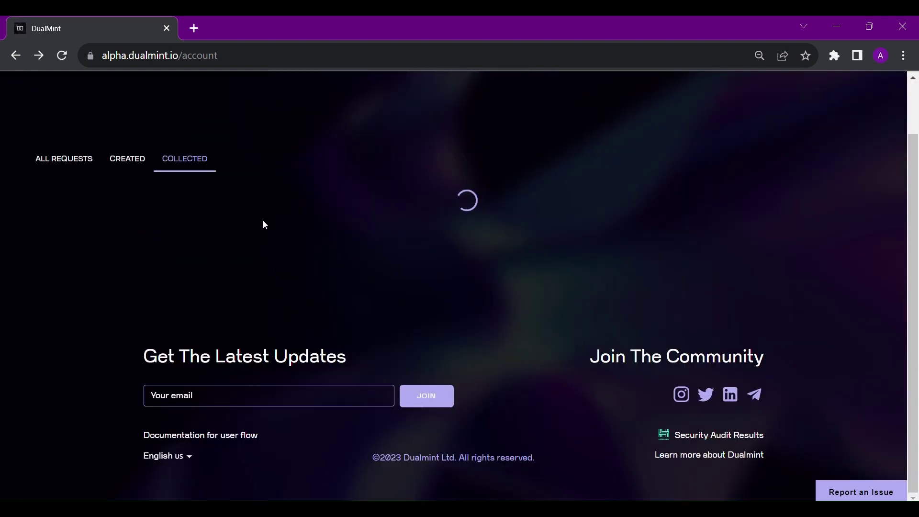
scroll(265, 224, up, 1)
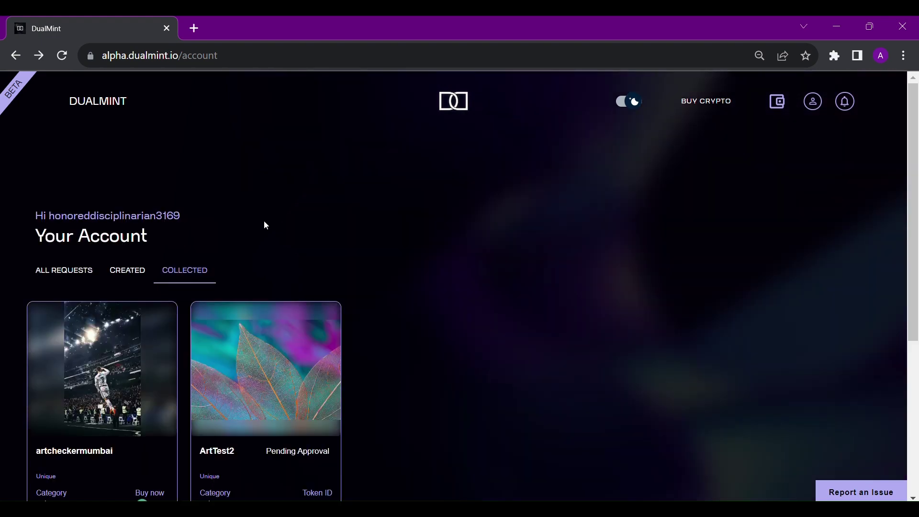
scroll(266, 383, down, 2)
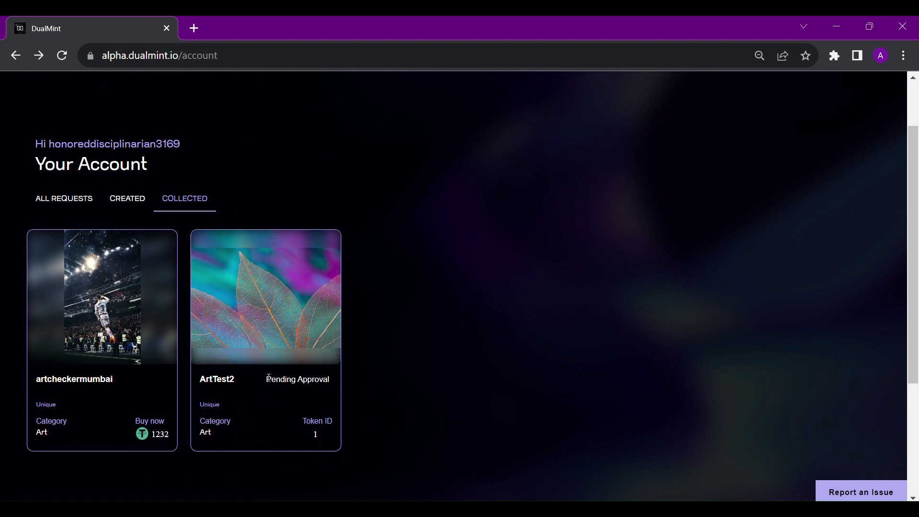
drag(268, 379, 330, 376)
click(335, 399)
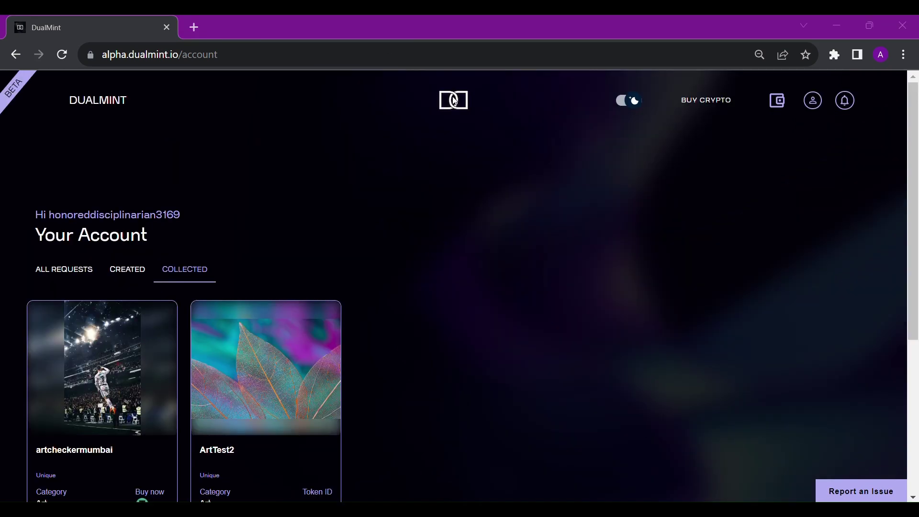
Put ArtTest2 on sale at a fixed price of 1234 in mumbaiUSDT
scroll(455, 102, down, 1)
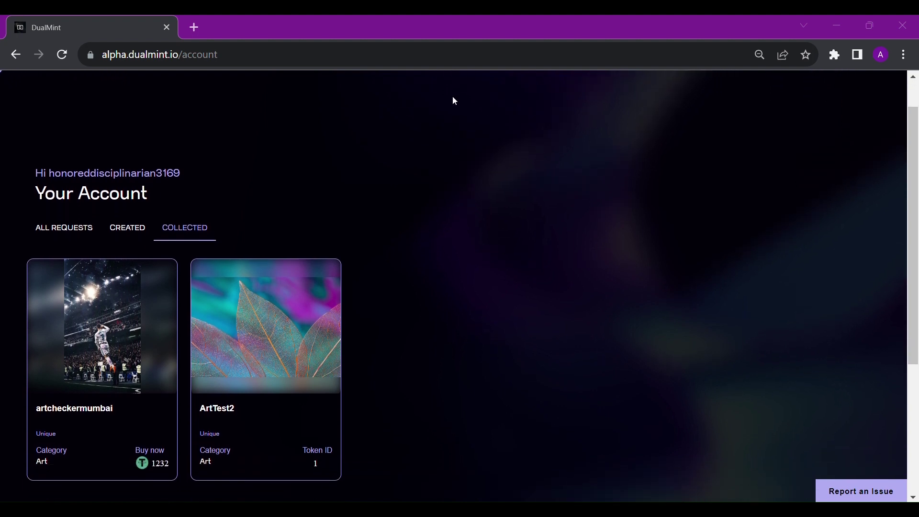
mouse_move(295, 294)
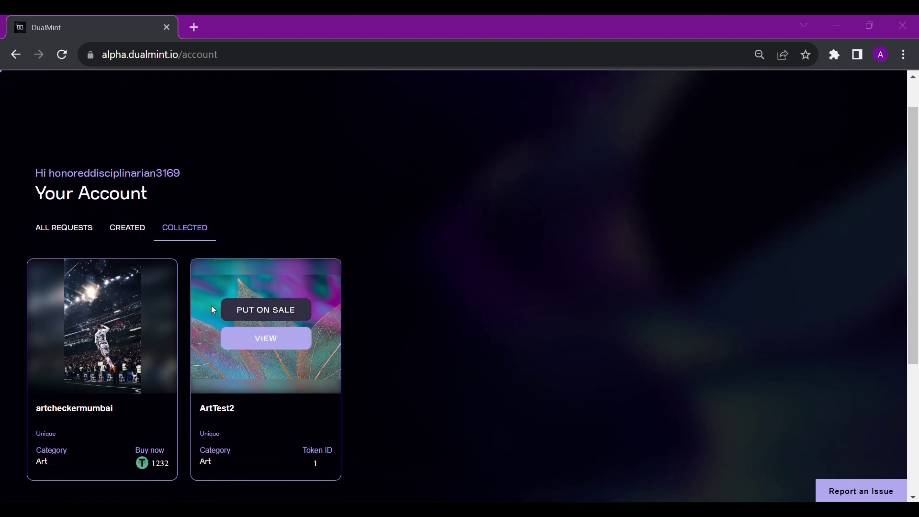
click(264, 316)
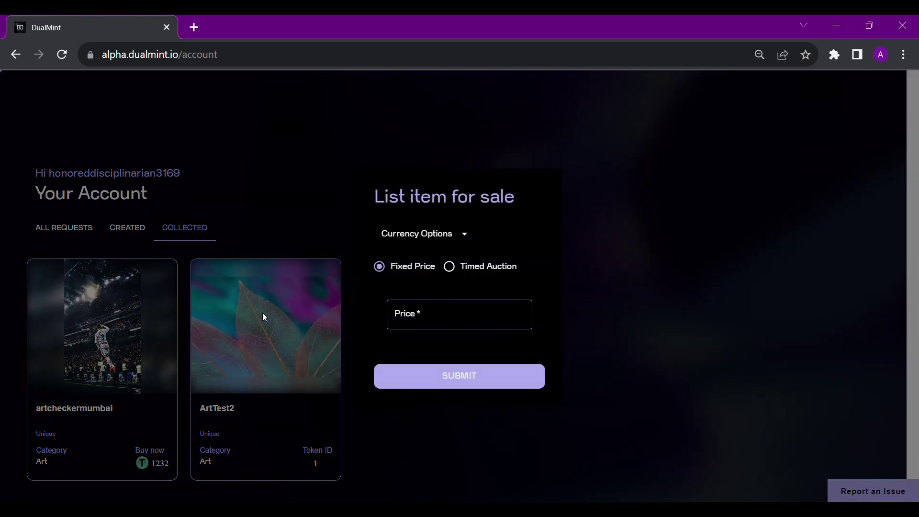
click(431, 313)
text(123)
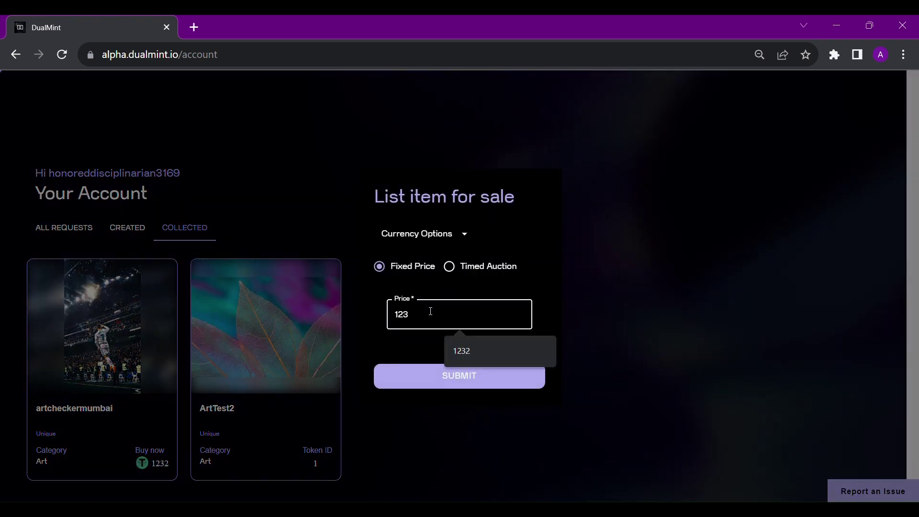
text(4)
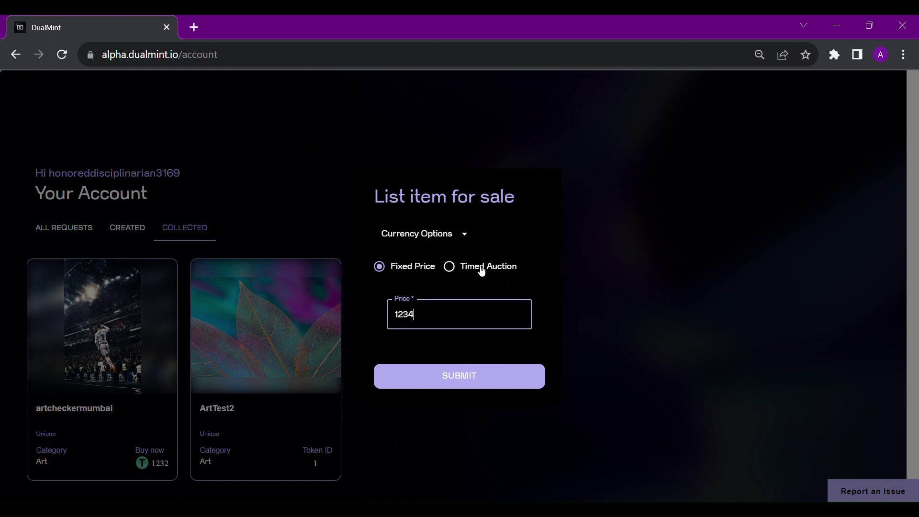
click(423, 245)
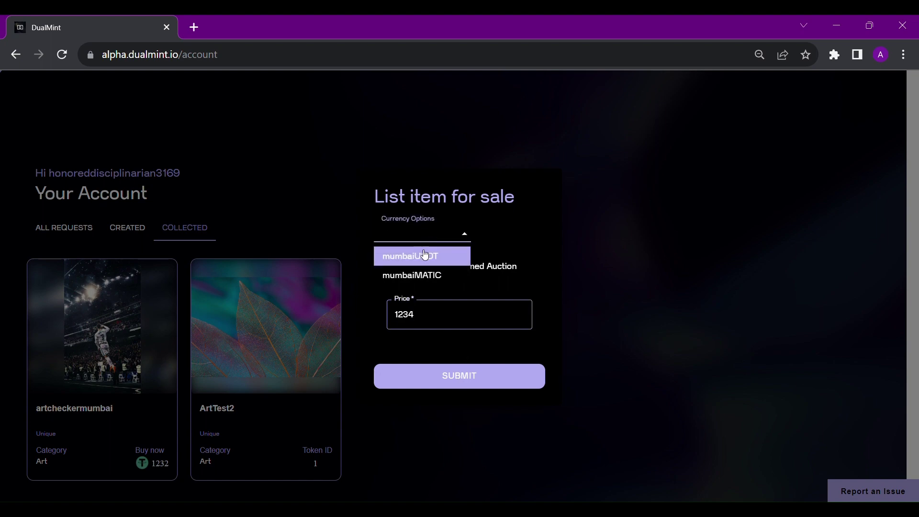
click(434, 259)
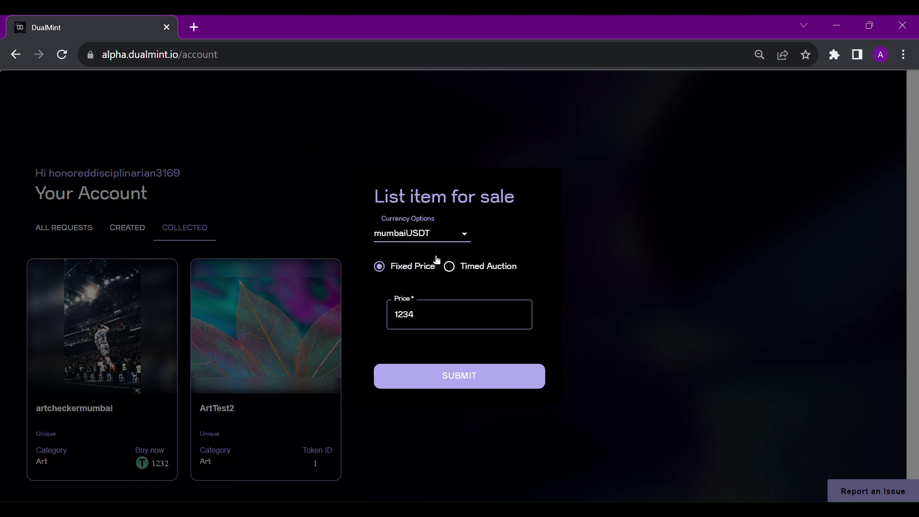
Submit the ArtTest2 listing, confirm it in MetaMask, and browse the home page listings
click(463, 377)
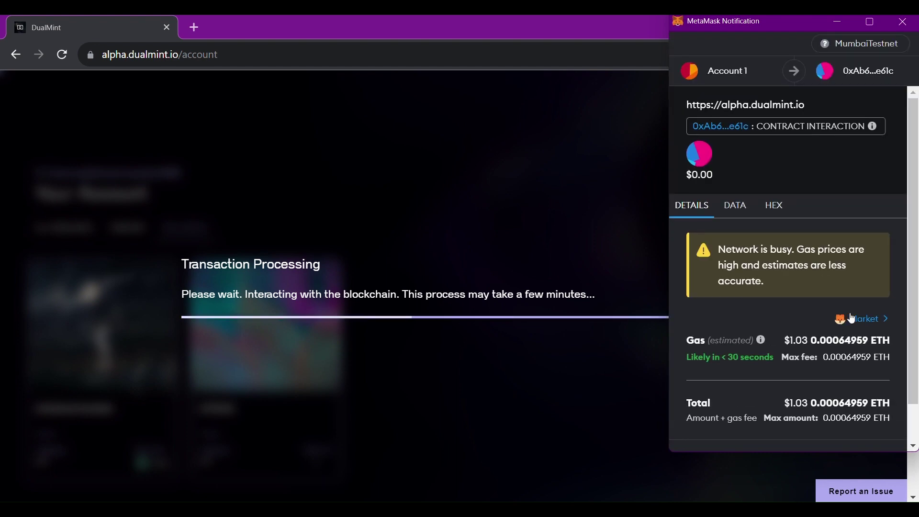
click(851, 426)
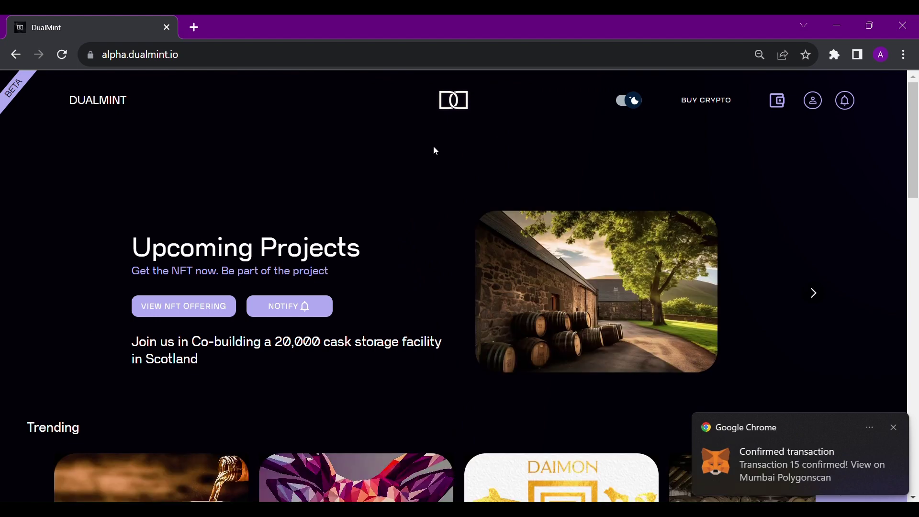
scroll(436, 151, down, 5)
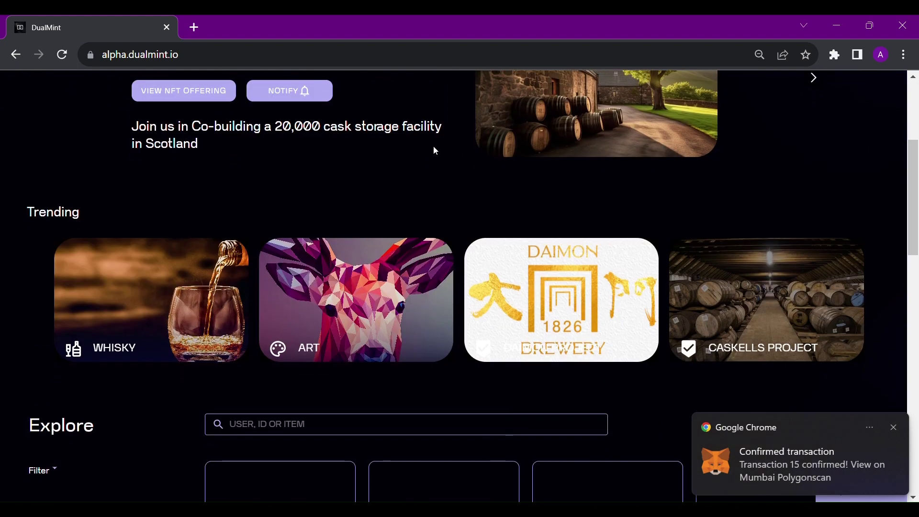
scroll(434, 148, down, 4)
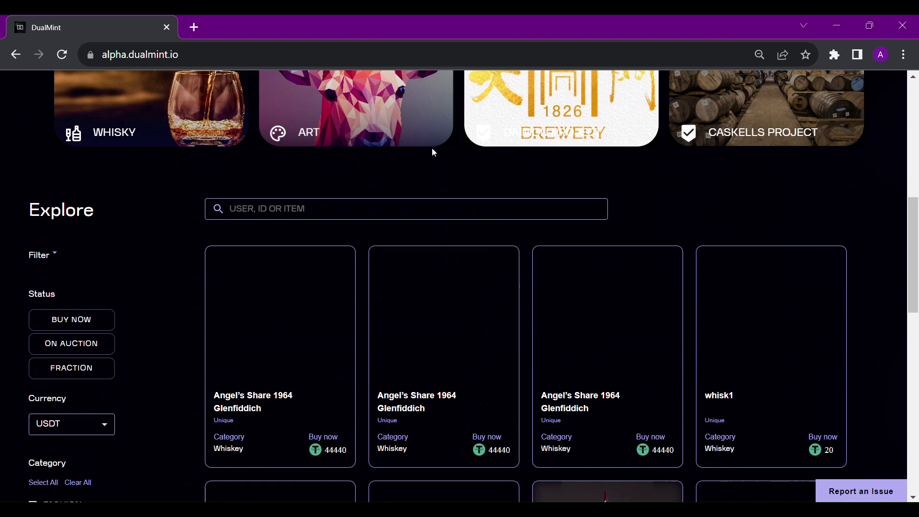
scroll(432, 147, down, 3)
scroll(432, 151, up, 10)
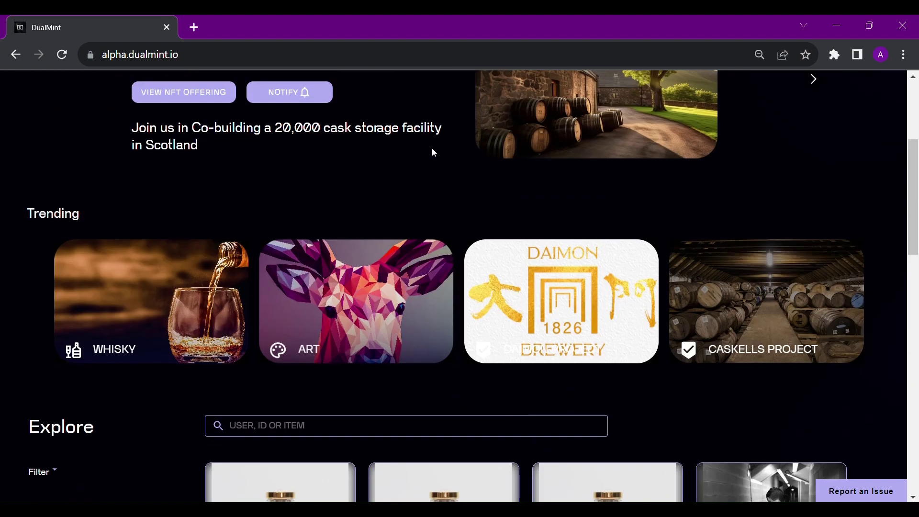
scroll(434, 152, down, 12)
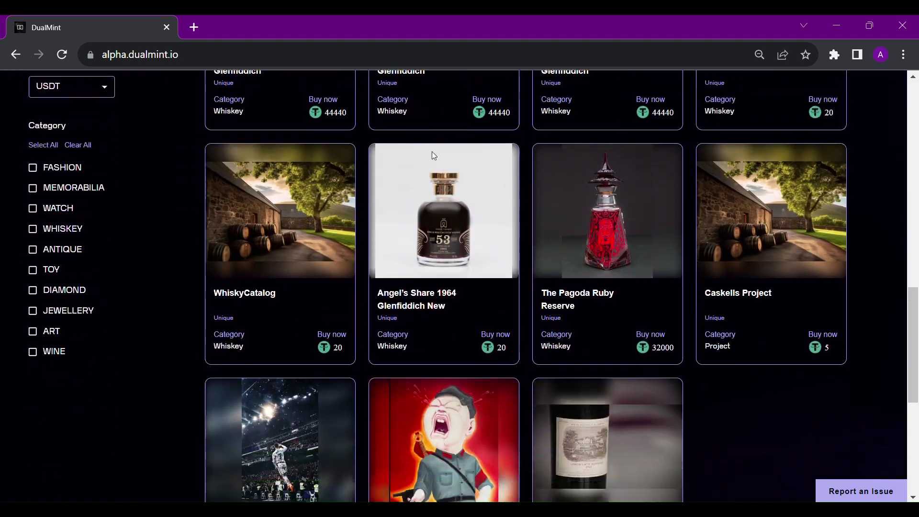
scroll(432, 151, down, 3)
scroll(432, 151, up, 8)
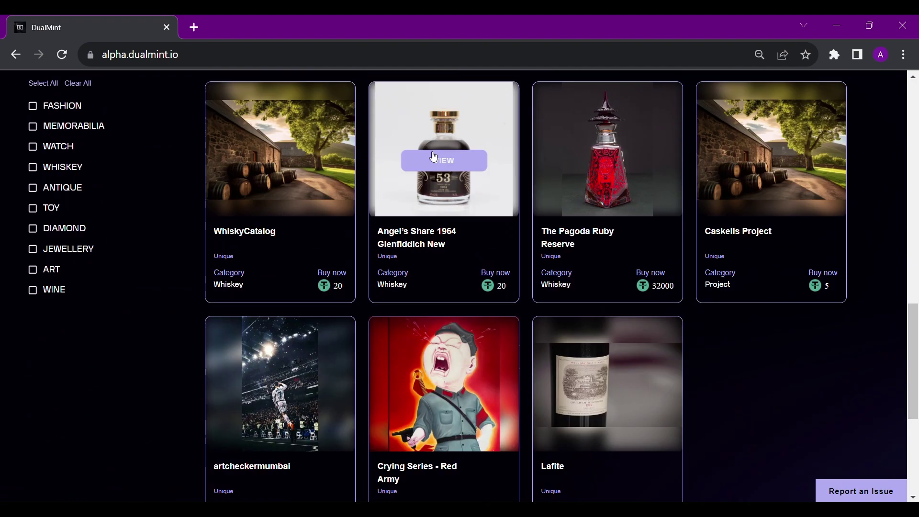
scroll(432, 151, up, 10)
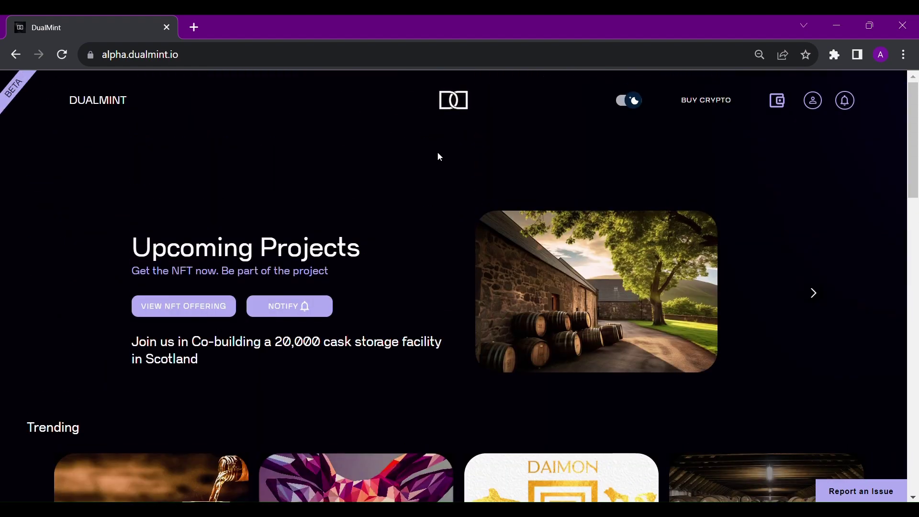
mouse_move(812, 107)
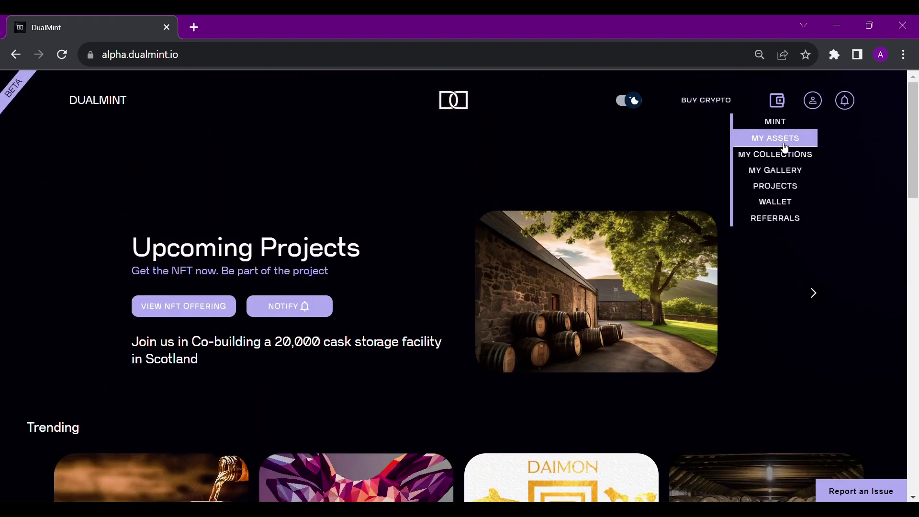
click(778, 140)
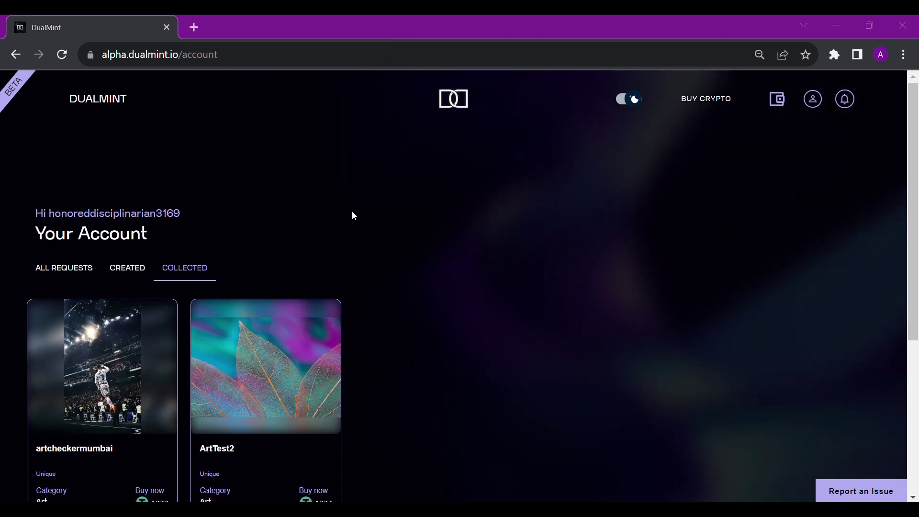
scroll(335, 249, down, 2)
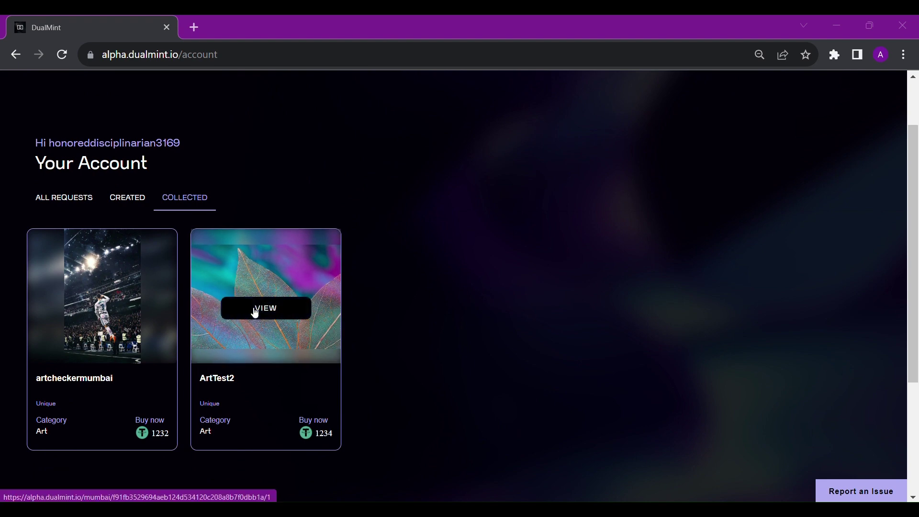
click(254, 308)
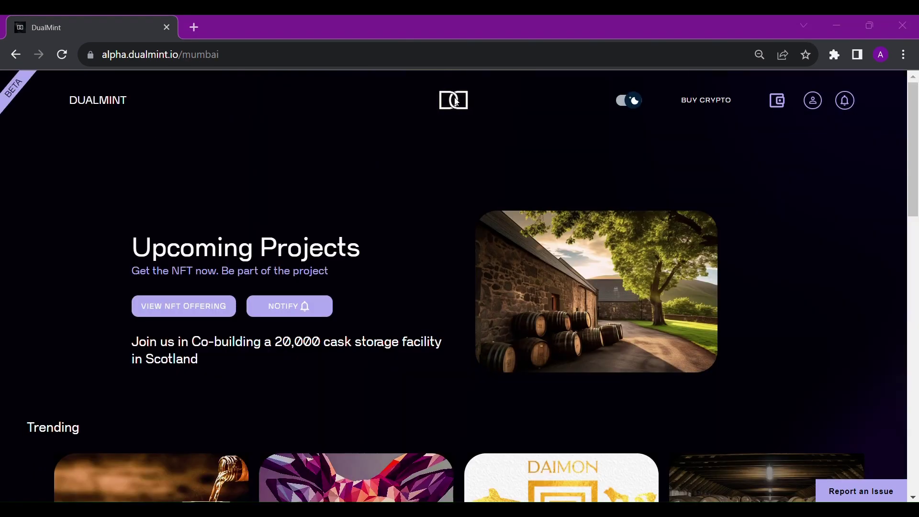